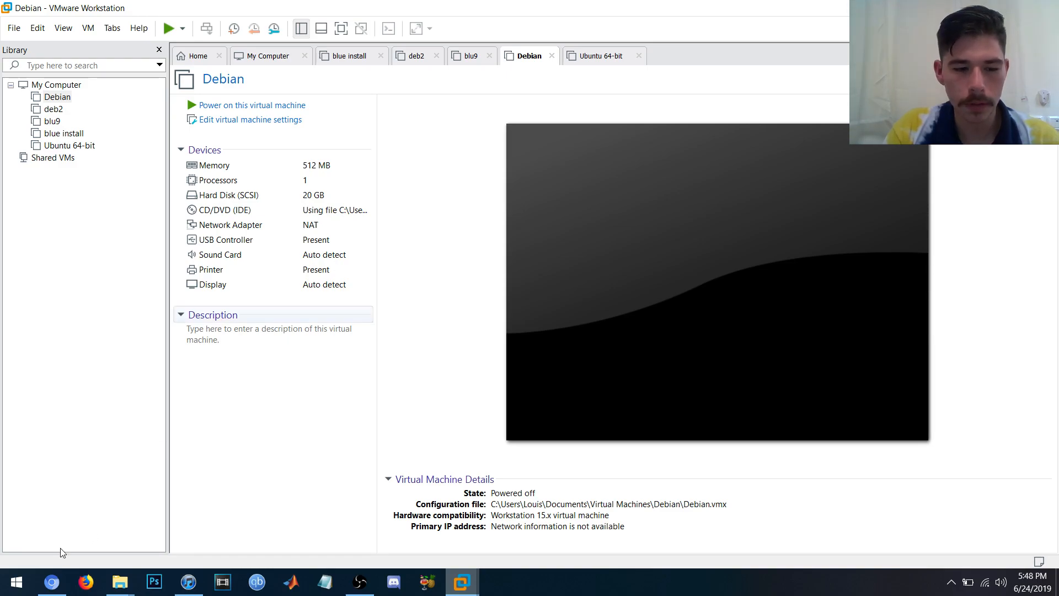
- Switch from VMware Workstation to the Chrome browser
left_click(51, 582)
- Load sourceforge.net/p/bluebuntu in a new incognito tab, then return to VMware Workstation
left_click(172, 8)
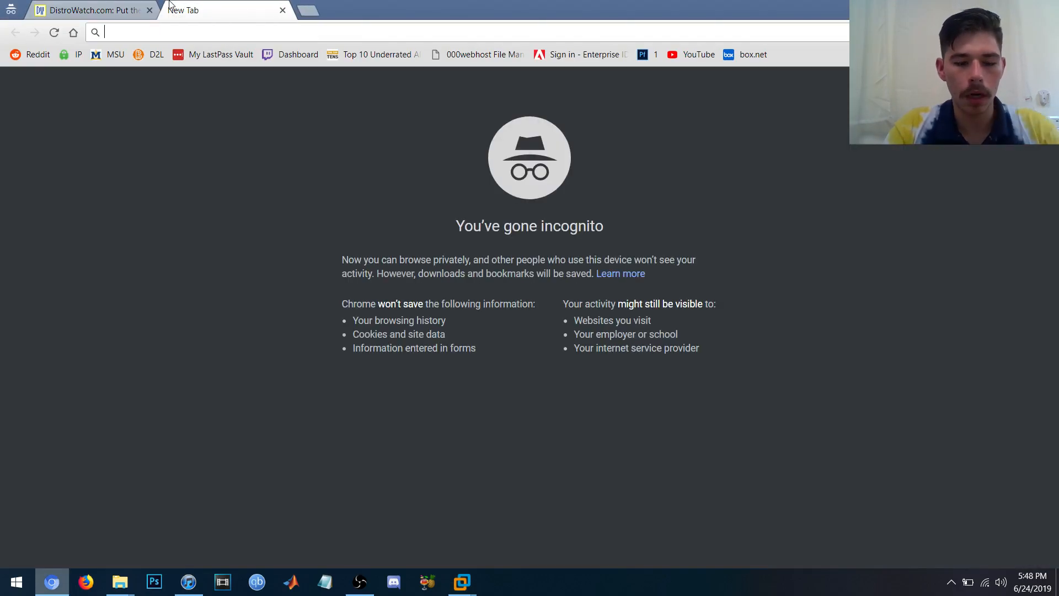
type("sourceforge.net/")
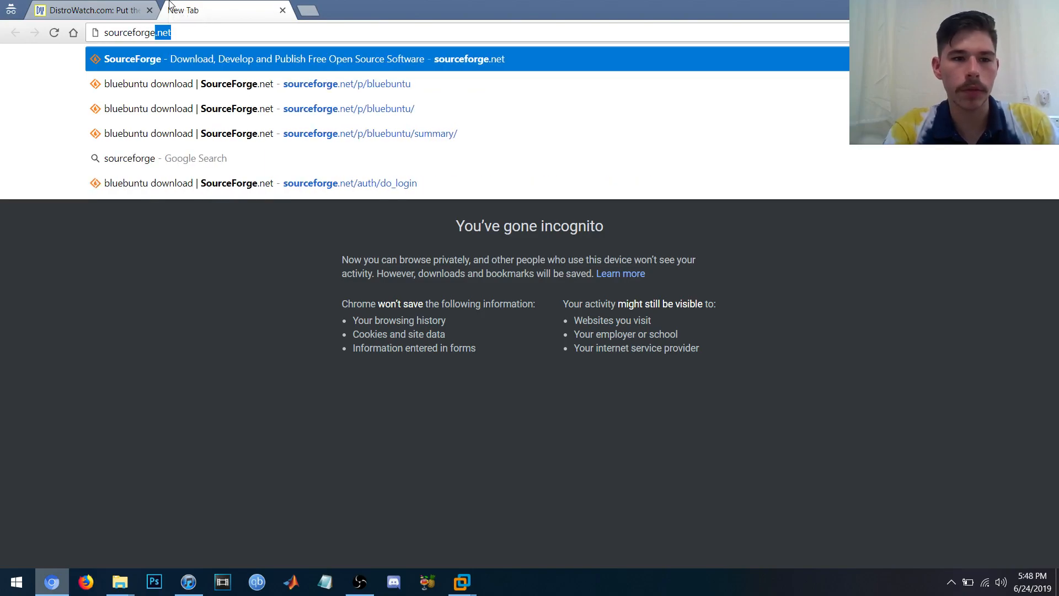
type("p/bluebuntu")
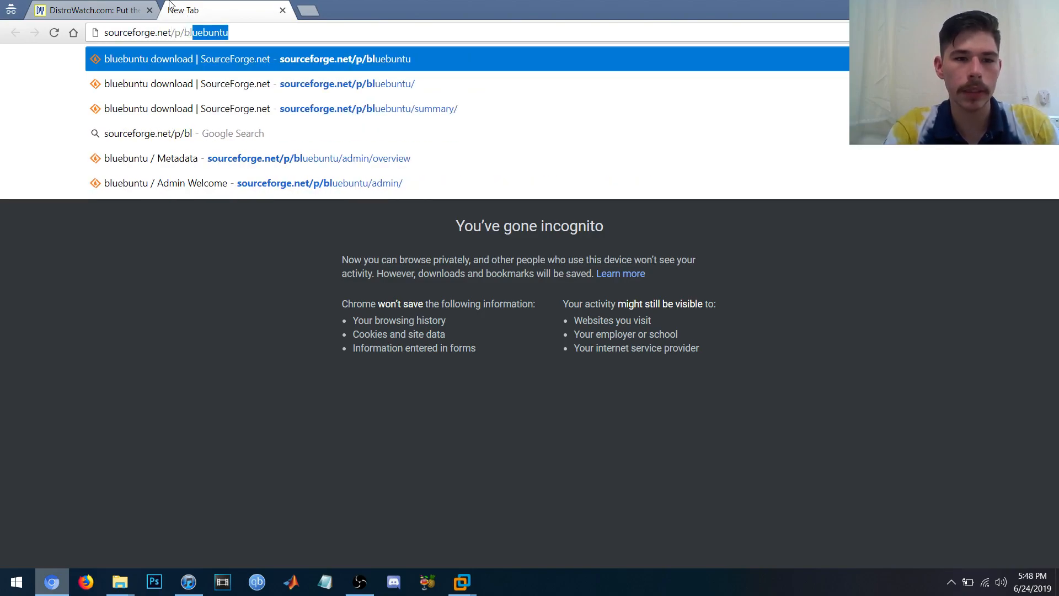
key("Return")
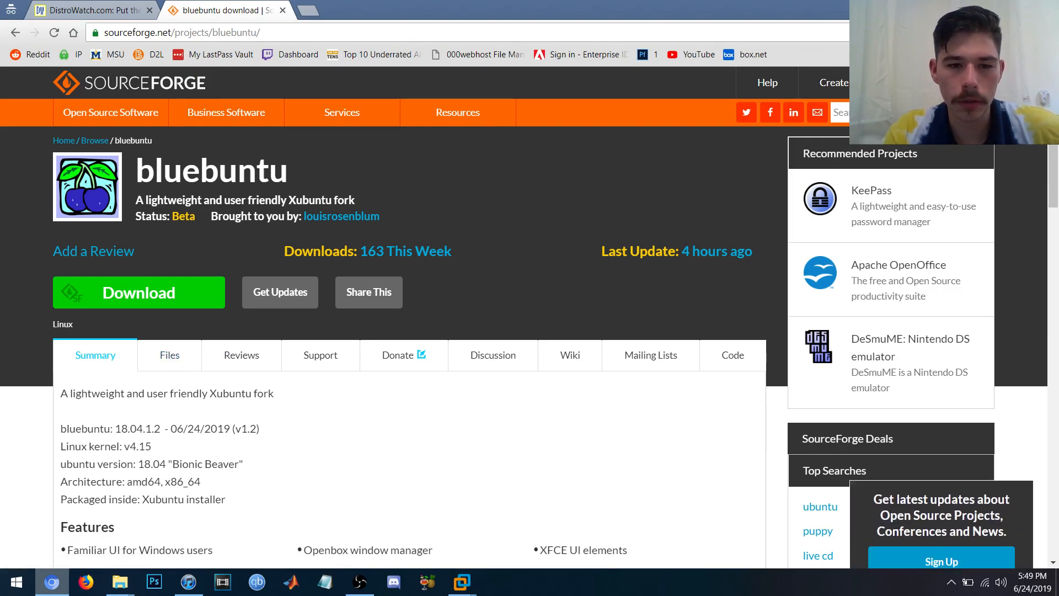
key("alt+Tab")
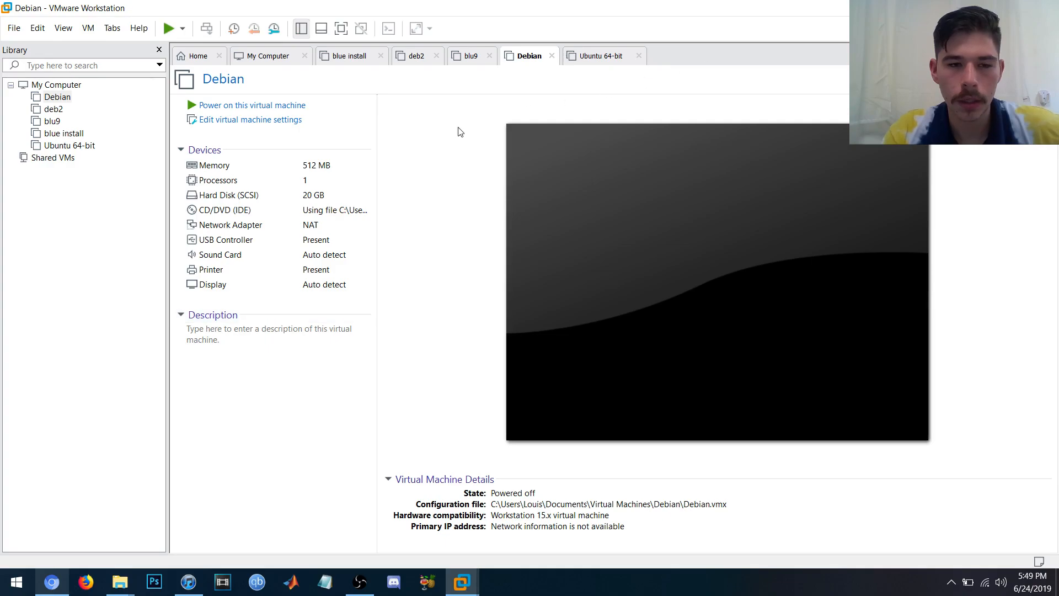
- Start the New Virtual Machine wizard with the Typical configuration
left_click(15, 29)
left_click(25, 44)
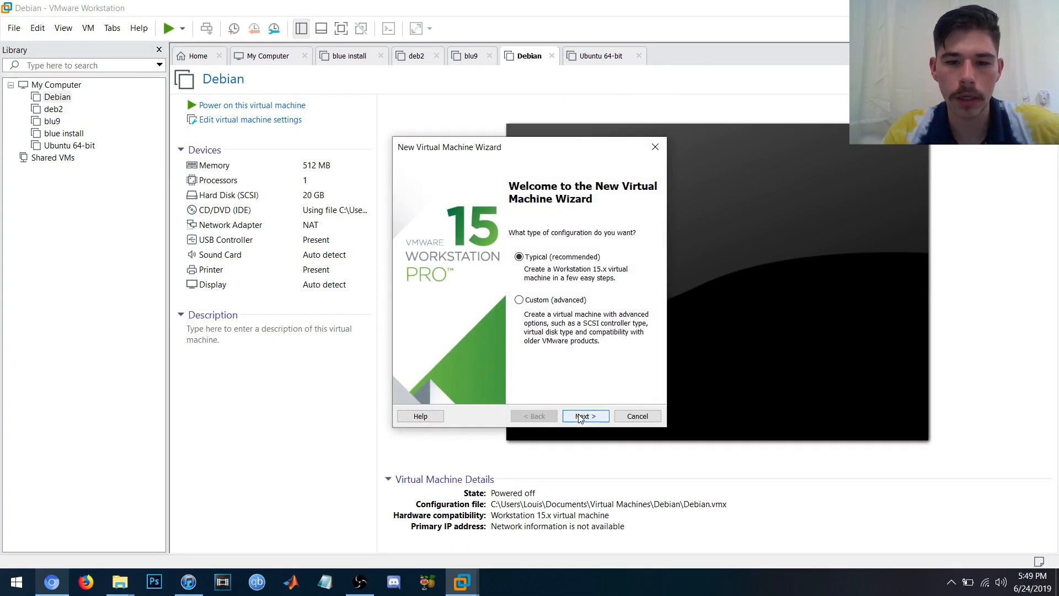
left_click(582, 416)
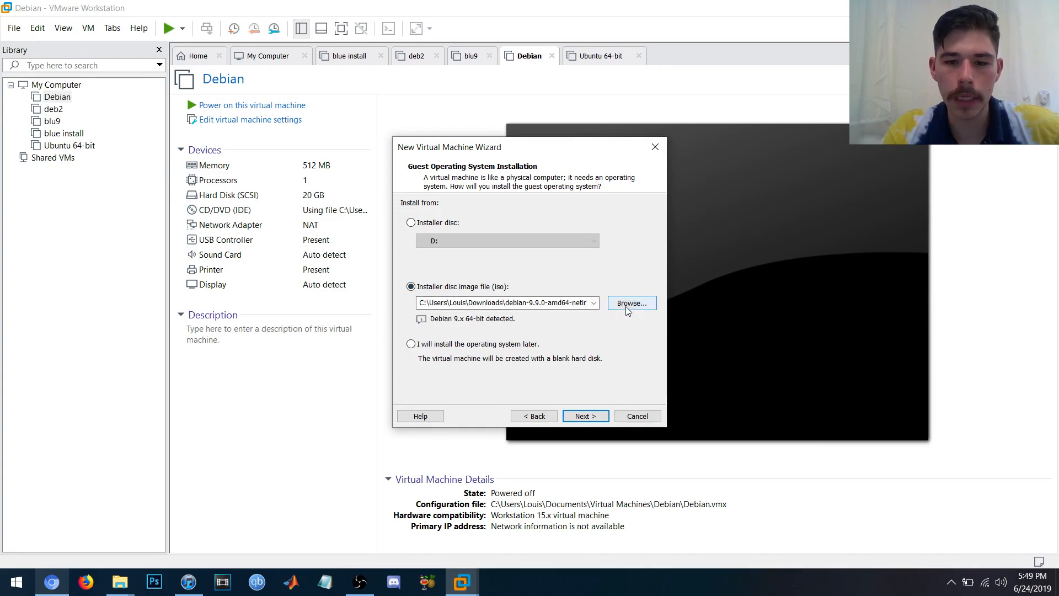
- Use the bluebuntu ISO from Documents > bluebuntu > 1.2 > 1.2 as the installer disc image
left_click(629, 306)
left_click_drag(501, 300, 500, 258)
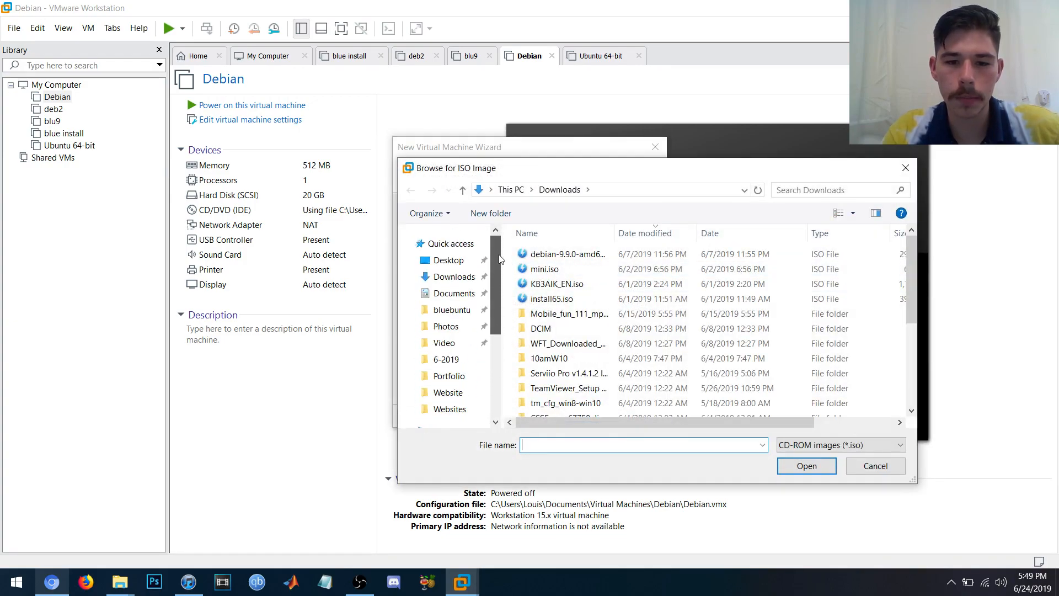
left_click(460, 296)
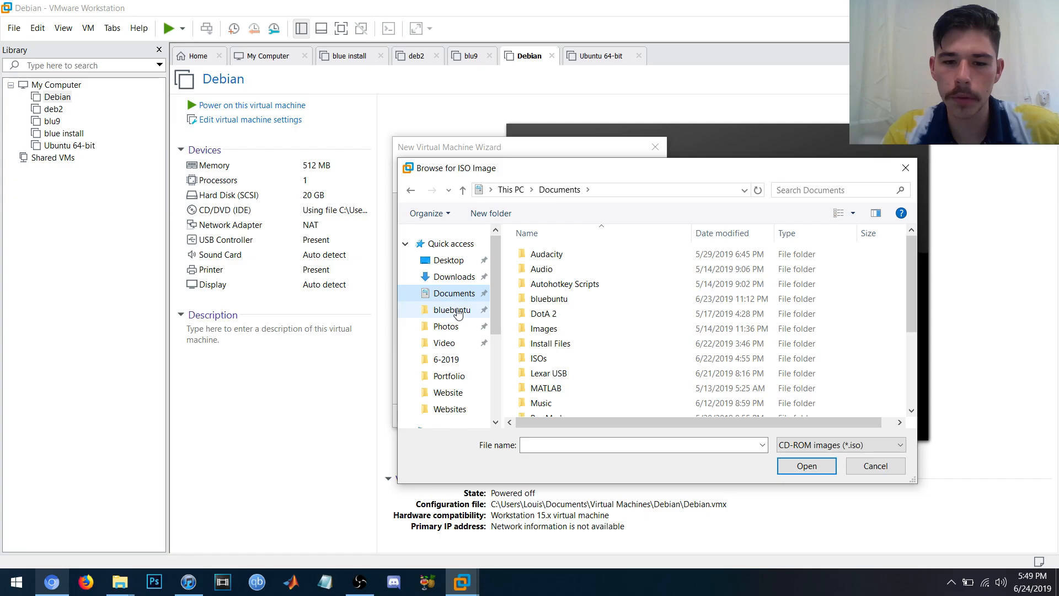
left_click(452, 310)
double_click(544, 303)
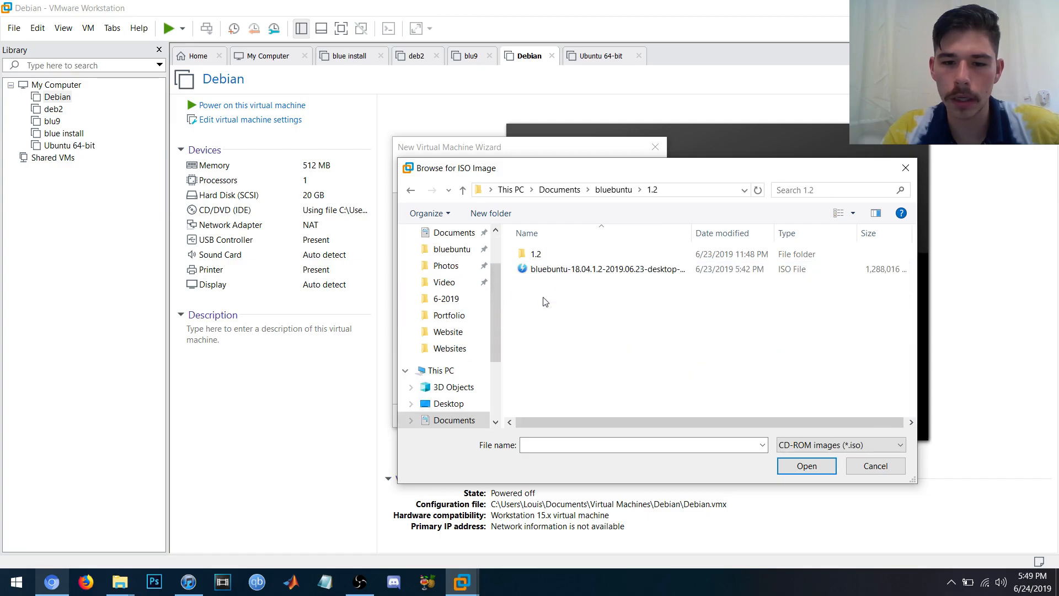
double_click(552, 256)
left_click(551, 256)
left_click(813, 469)
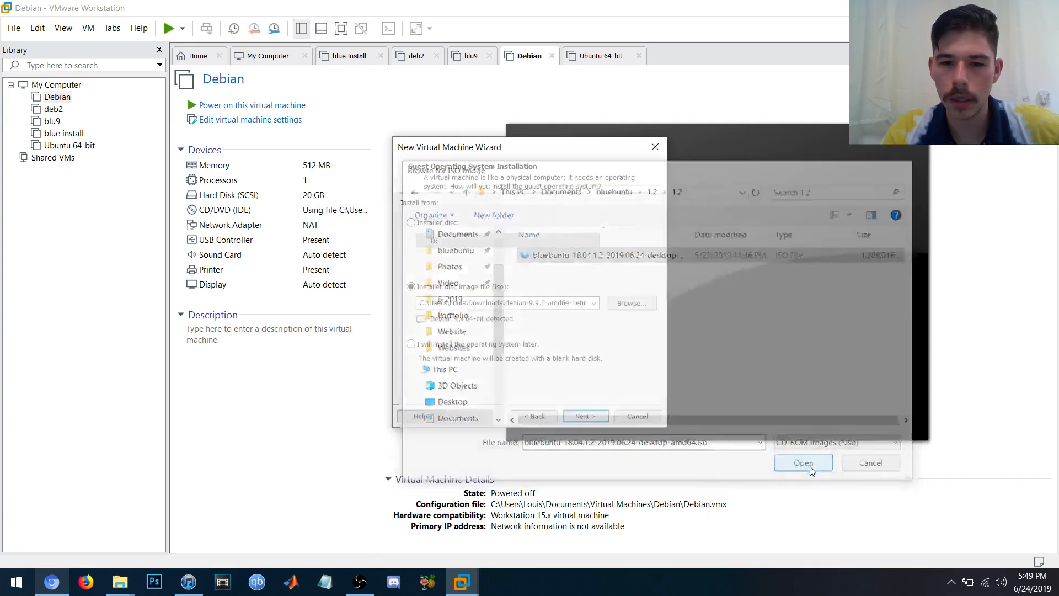
left_click(596, 416)
- Set the Linux guest version to Ubuntu 64-bit
left_click(529, 291)
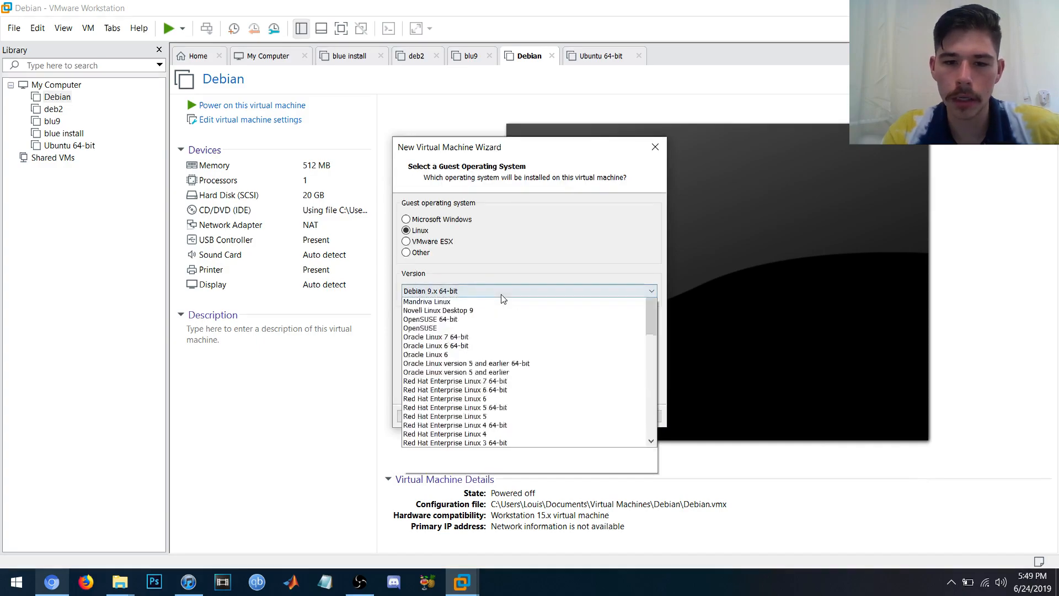
left_click_drag(648, 358, 641, 475)
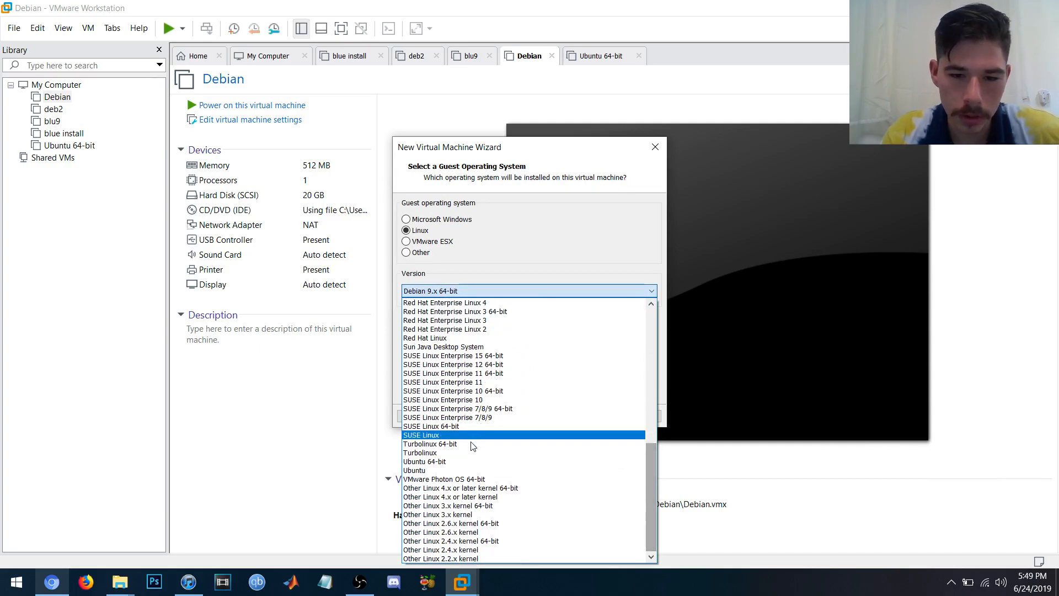
left_click(474, 449)
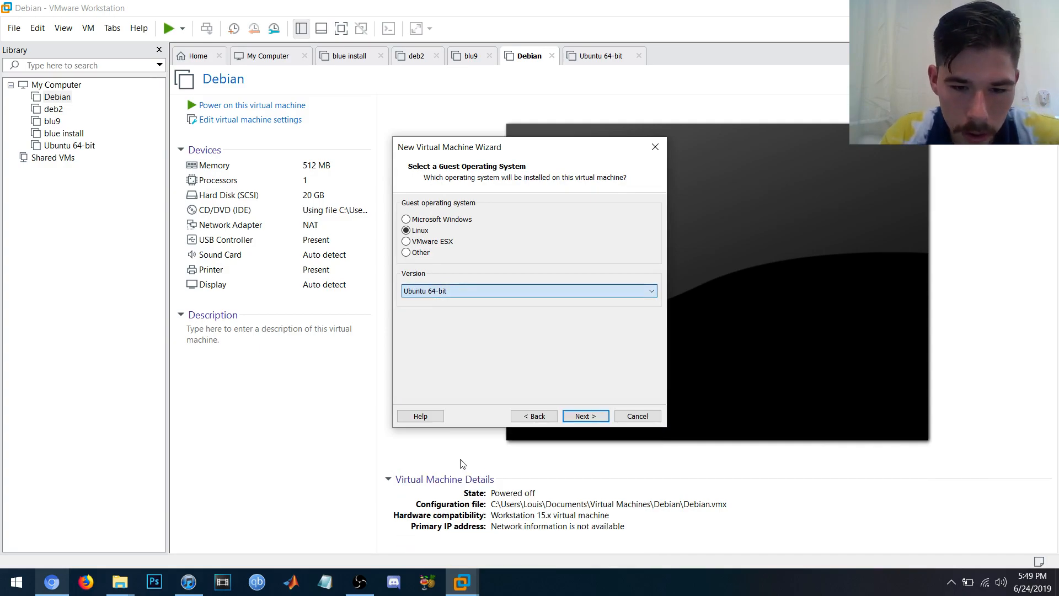
left_click(586, 416)
- Name the virtual machine 'bluebuntu install'
left_click(466, 220)
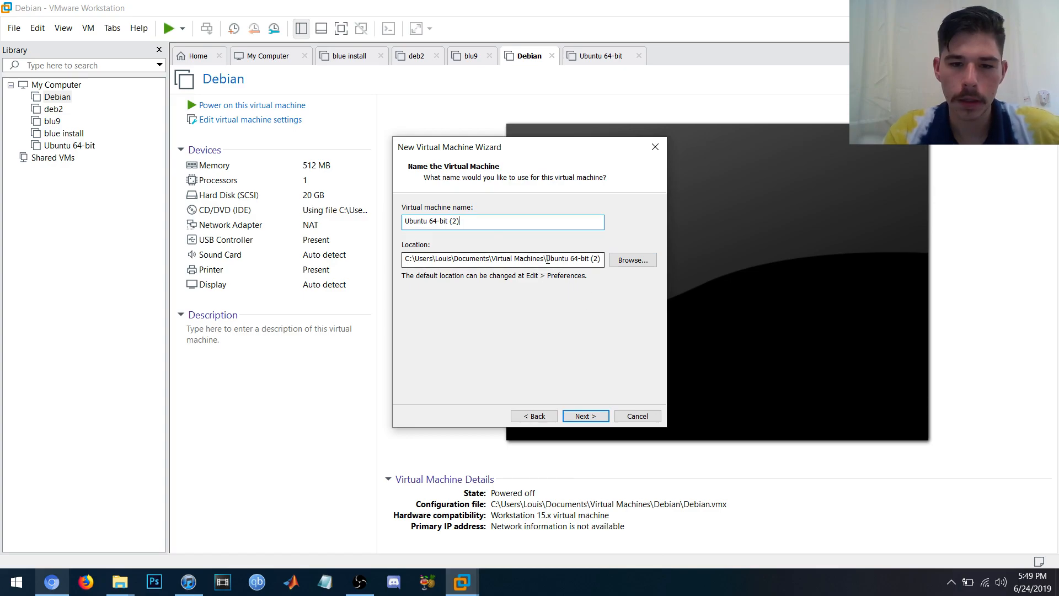
left_click_drag(498, 223, 405, 221)
type("blue")
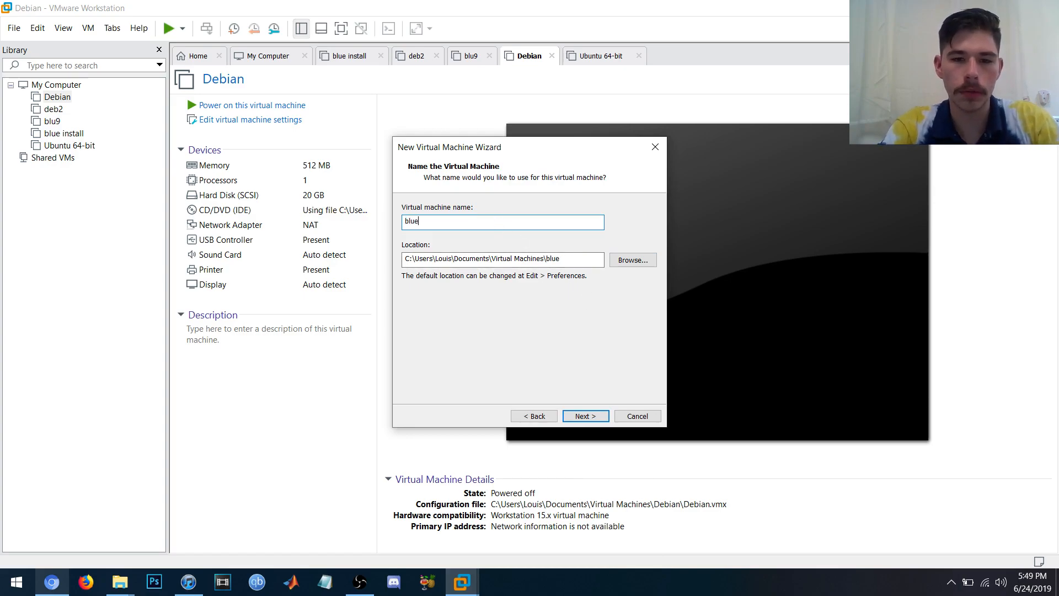
type("buntu install")
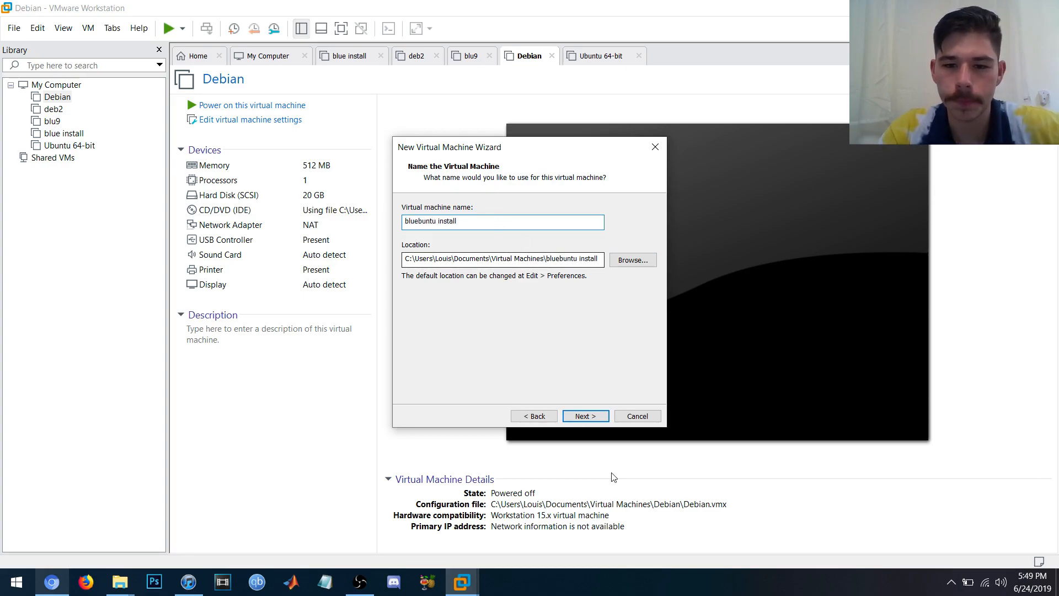
left_click(586, 416)
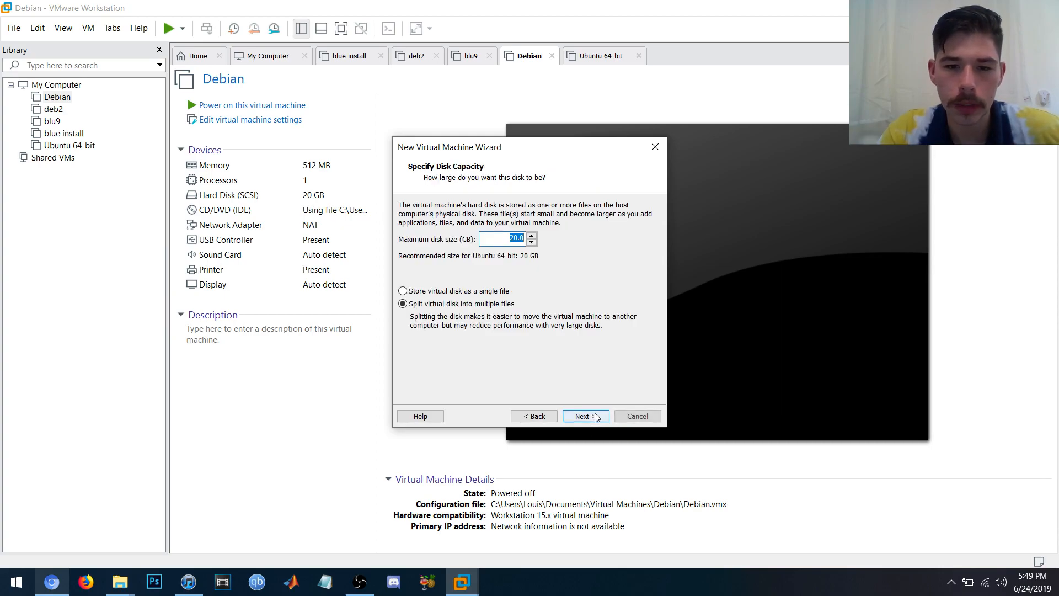
- Keep the virtual disk capacity at 20.0 GB
left_click_drag(508, 241, 525, 239)
left_click(510, 238)
left_click(509, 238)
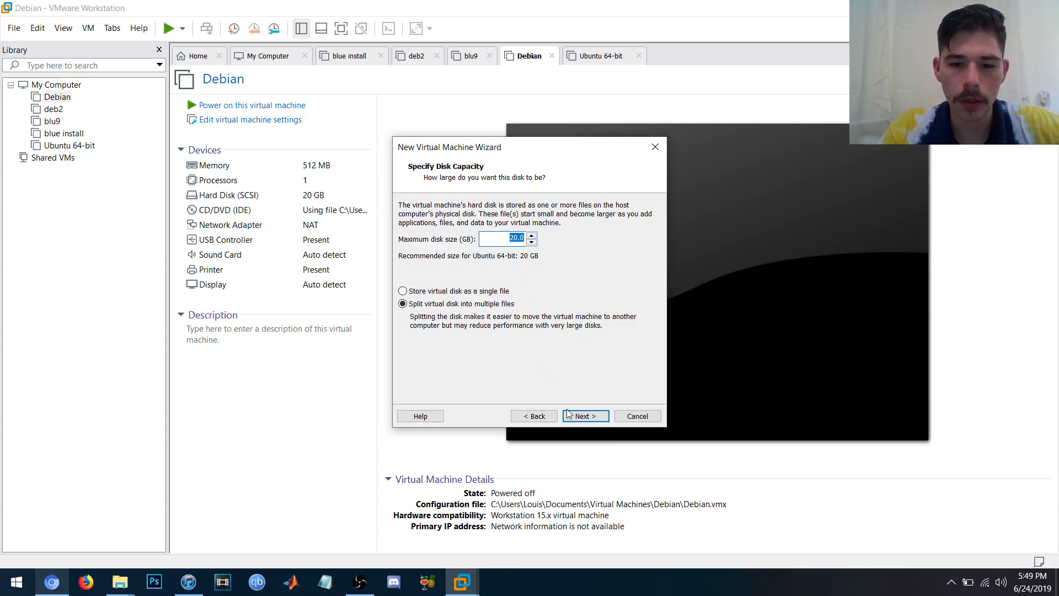
left_click(583, 417)
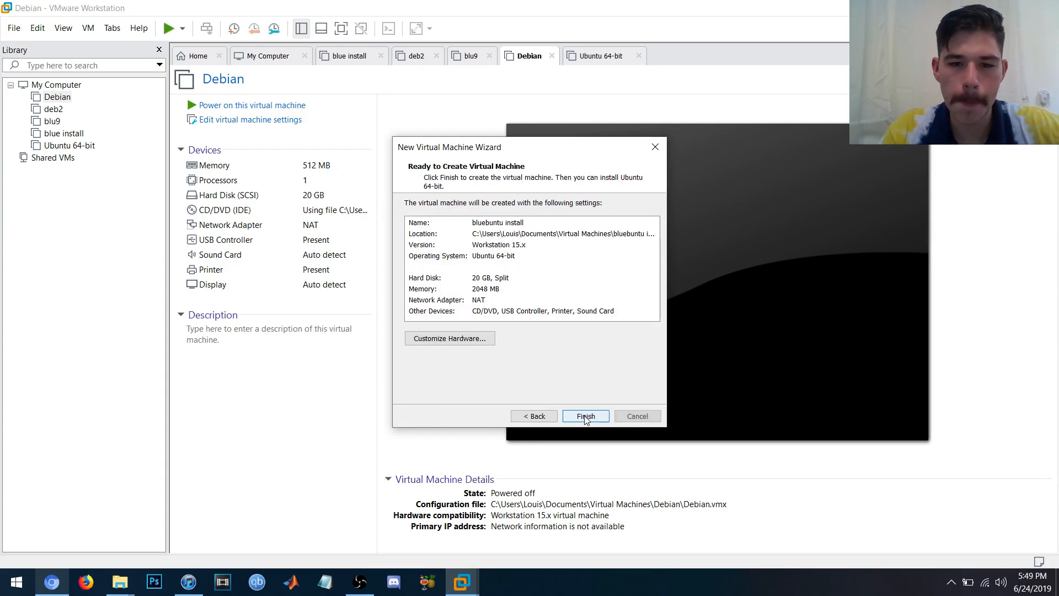
- Lower the VM's memory to 1024 MB and finish creating it
left_click(488, 338)
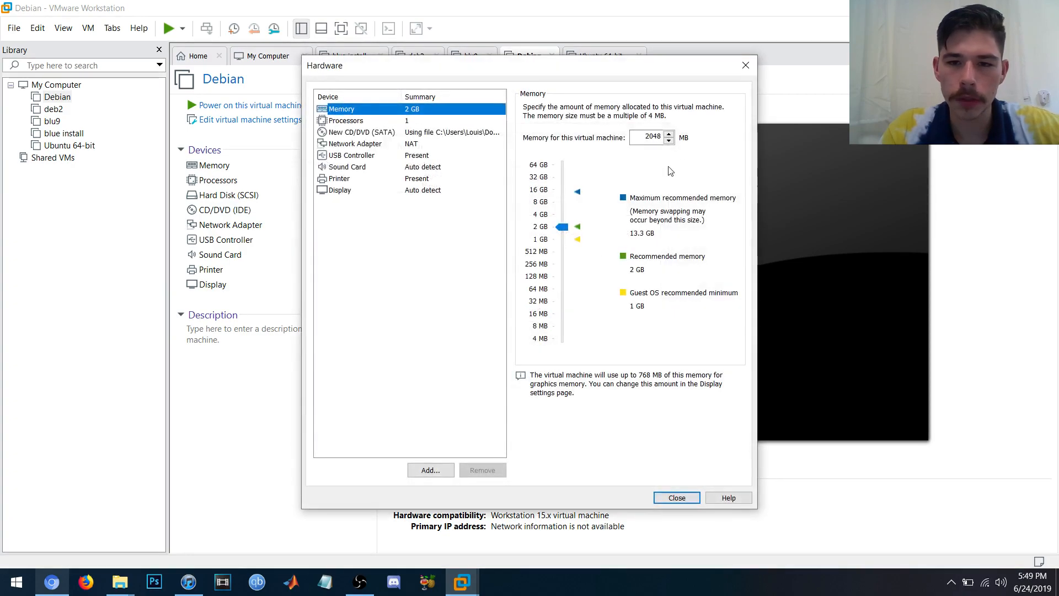
type("1024")
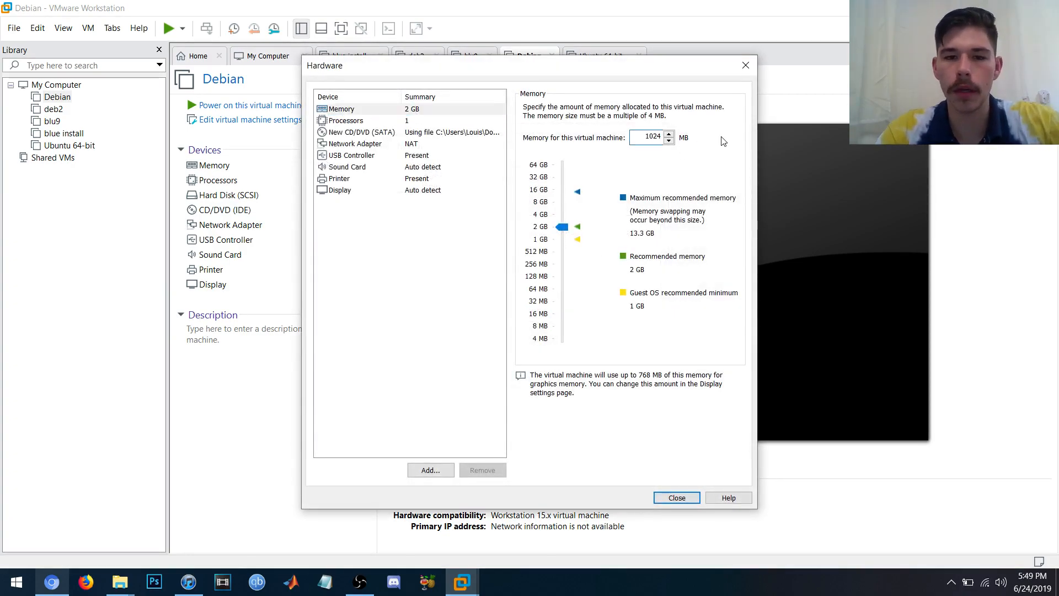
left_click(687, 496)
left_click(589, 416)
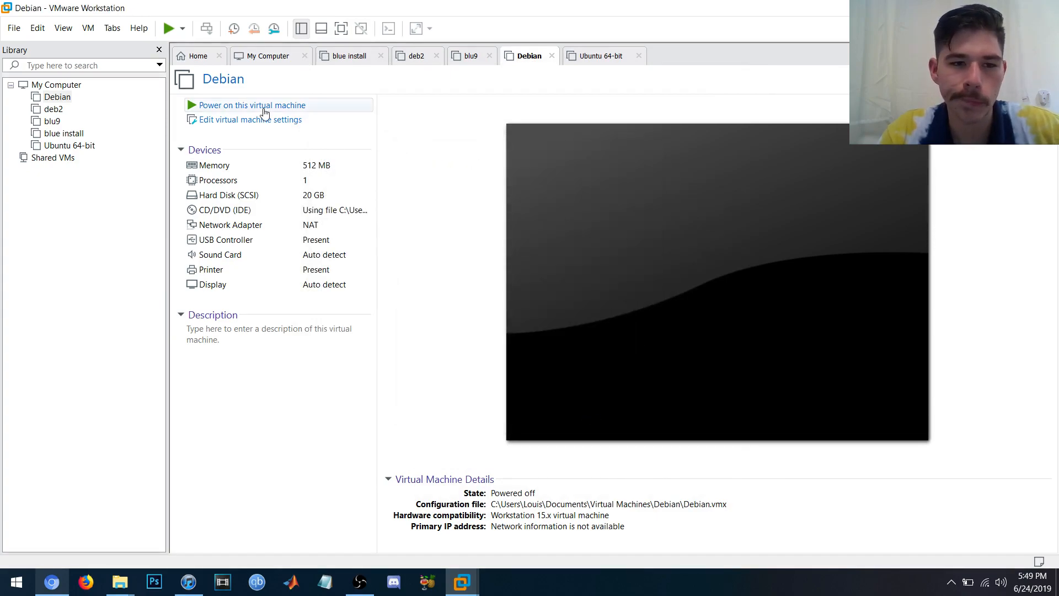
- Power on the bluebuntu install VM and show it in full-screen exclusive mode
left_click(237, 105)
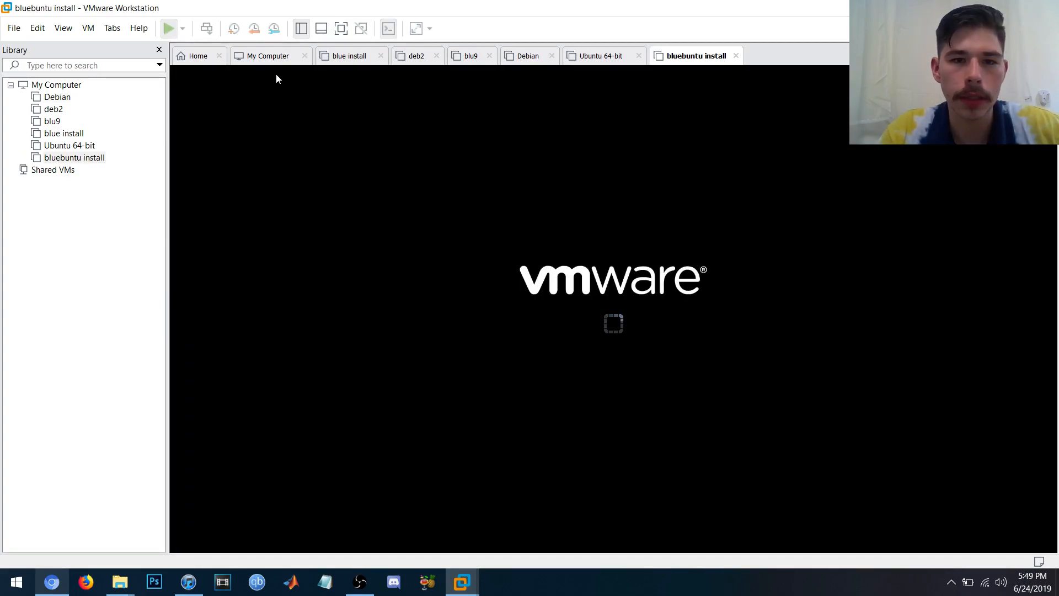
left_click(341, 28)
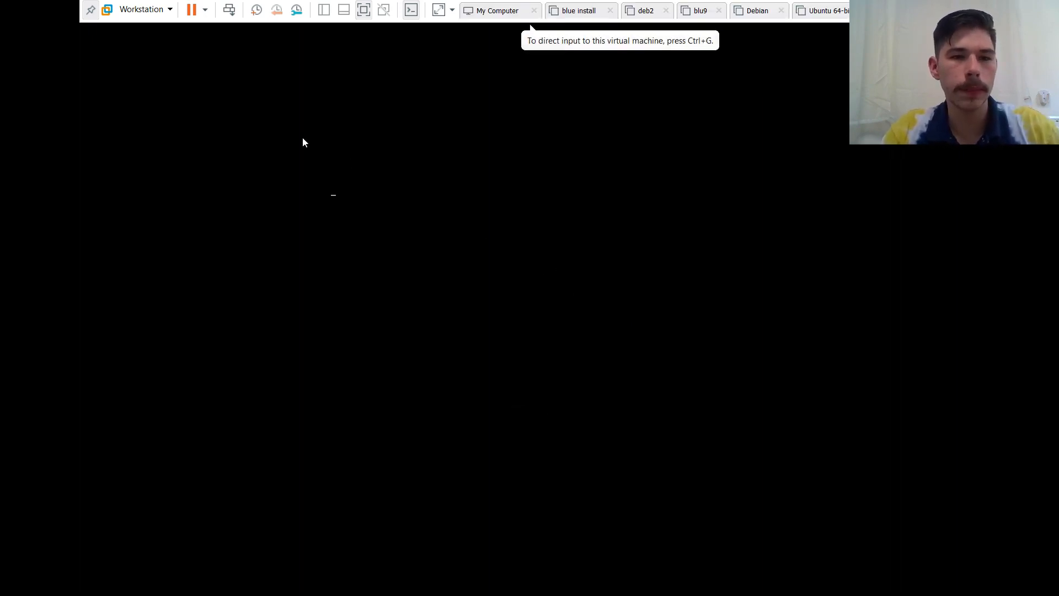
left_click(145, 10)
mouse_move(167, 54)
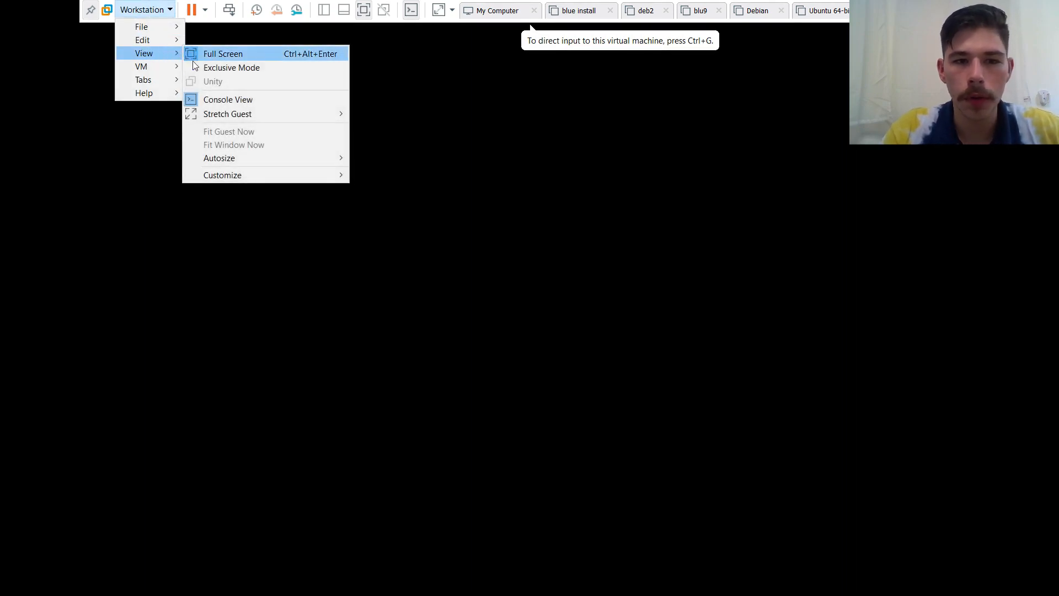
left_click(201, 67)
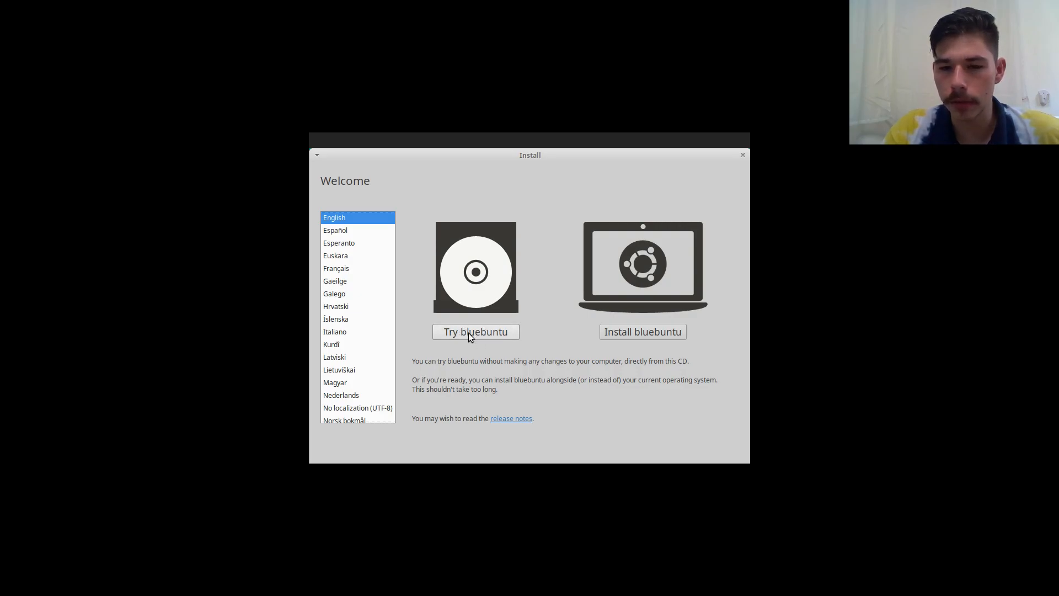
- Choose Install bluebuntu, keep the English (US) keyboard, and untick downloading updates while installing
left_click(631, 336)
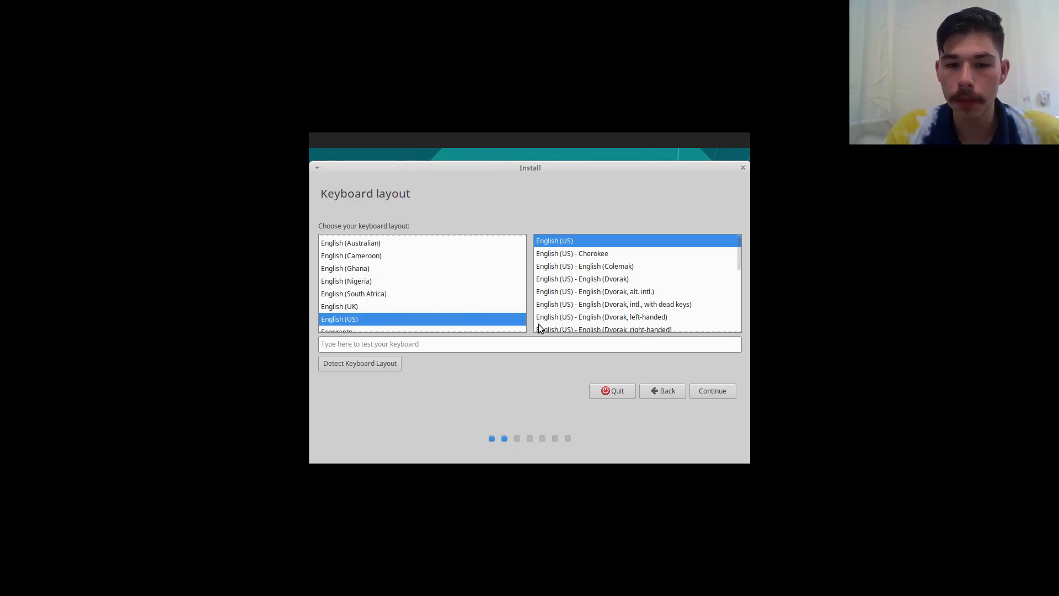
left_click(723, 391)
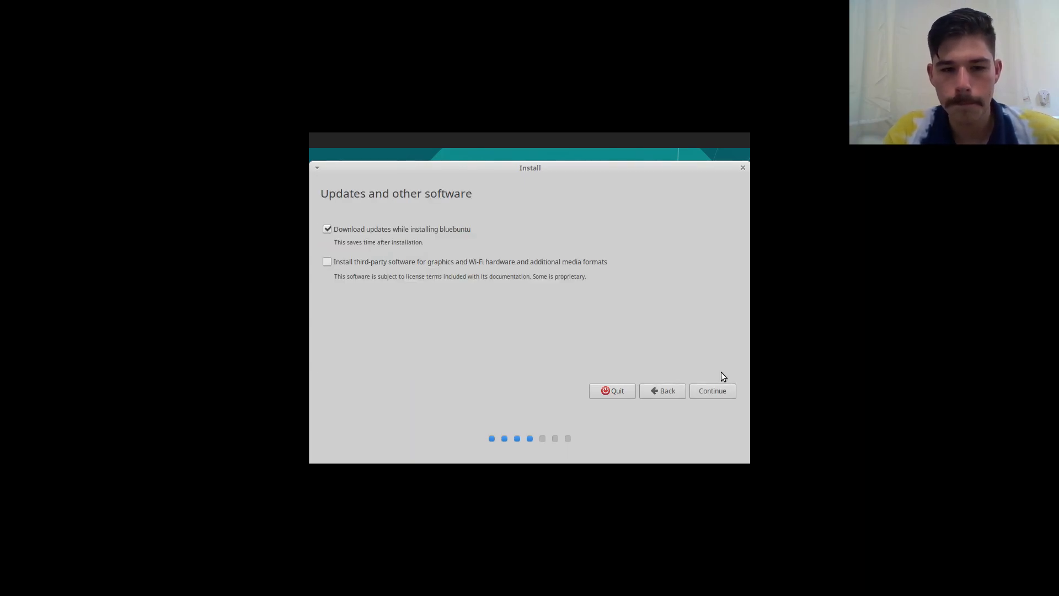
left_click(327, 229)
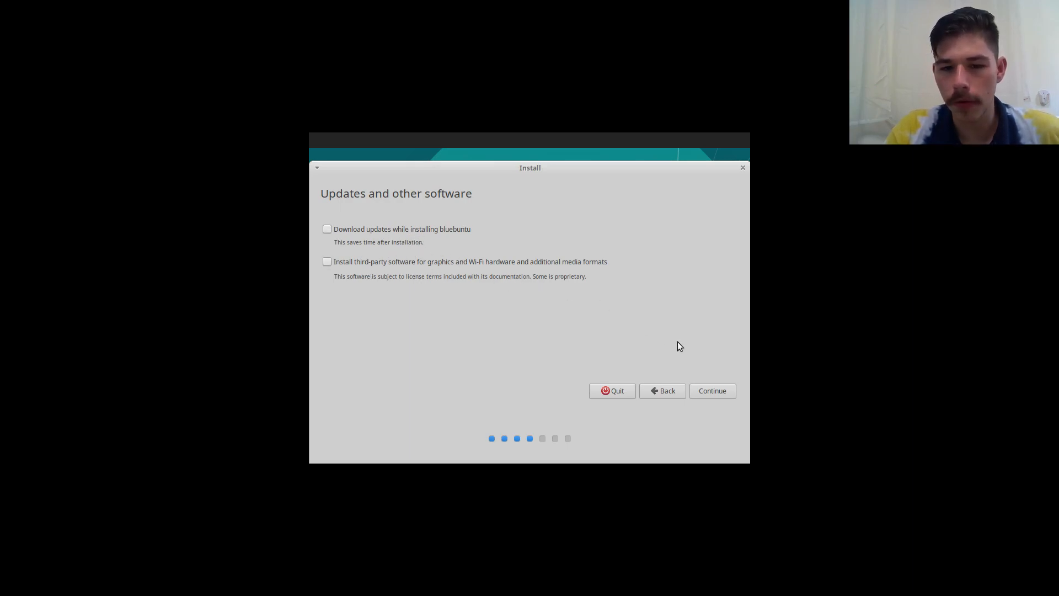
- Choose Erase disk and install bluebuntu, then confirm writing the partition changes
left_click(712, 390)
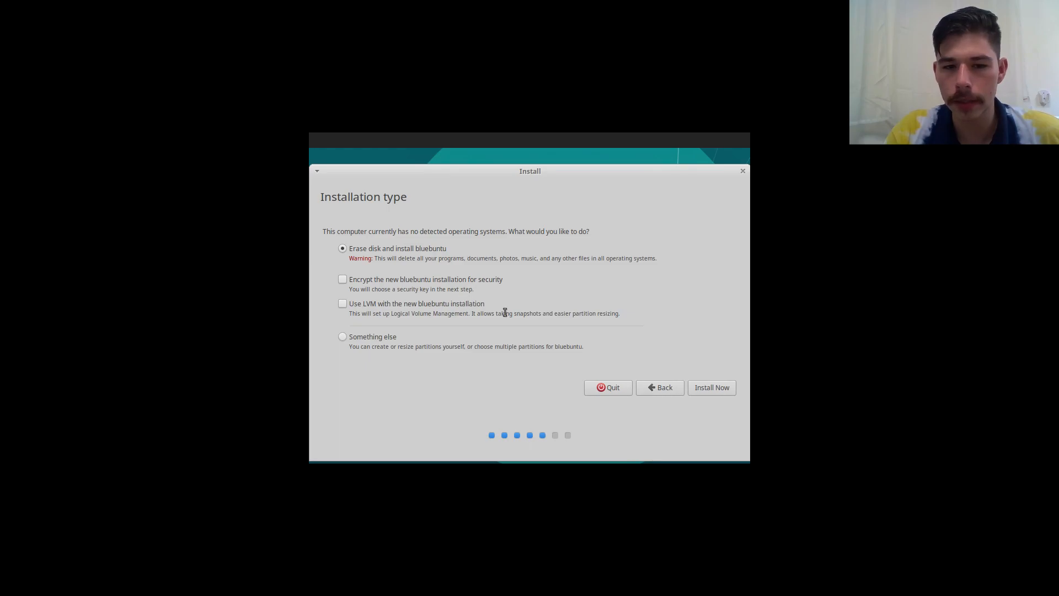
left_click(703, 389)
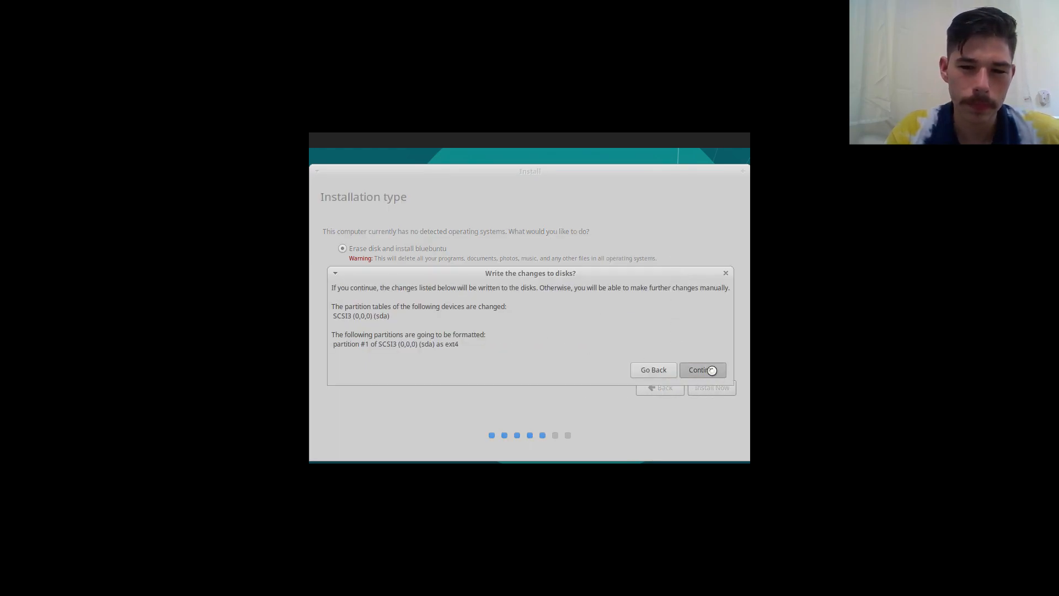
left_click(687, 370)
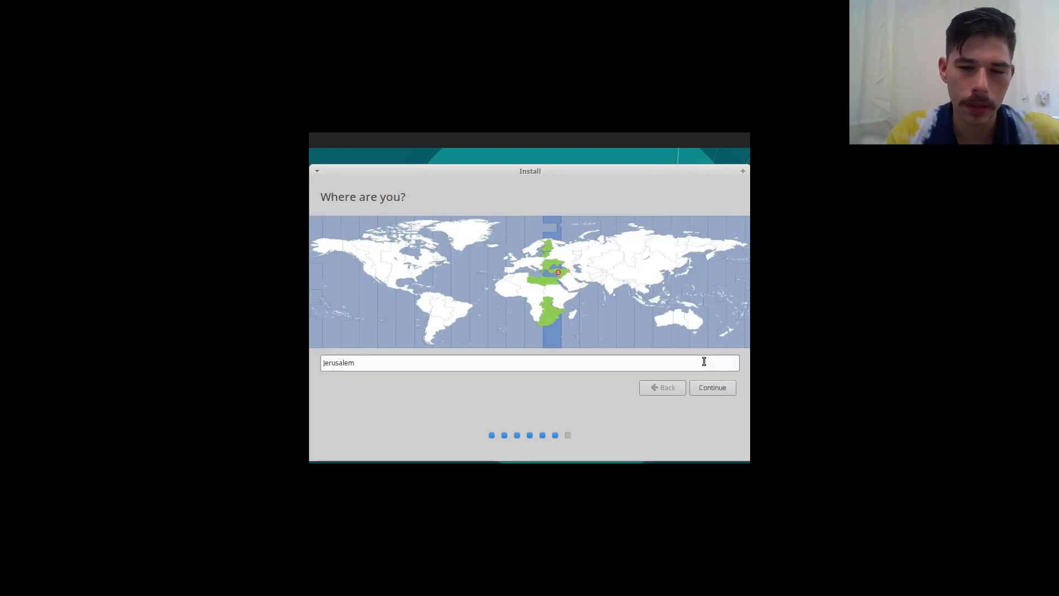
- Accept the Jerusalem location and enter the user's name, computer name, username and password
left_click(709, 388)
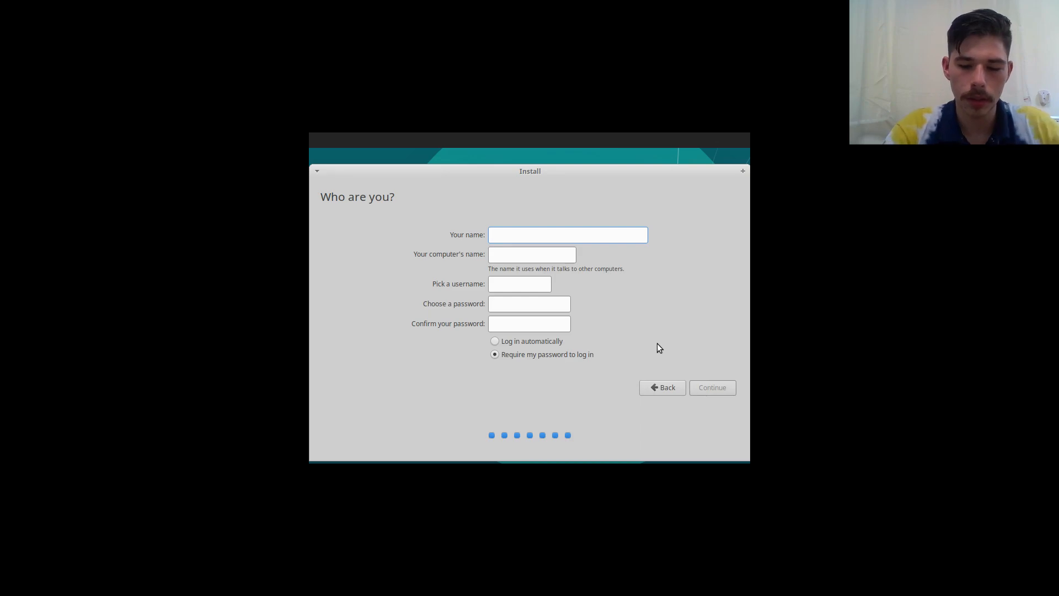
key("Tab")
key("Tab")
key("Tab")
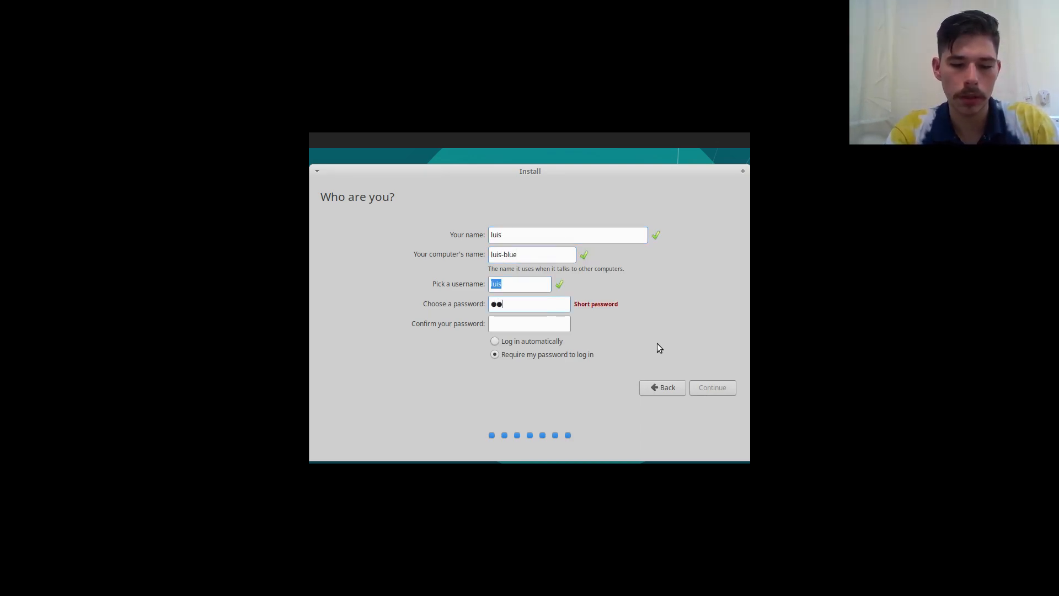
key("Tab")
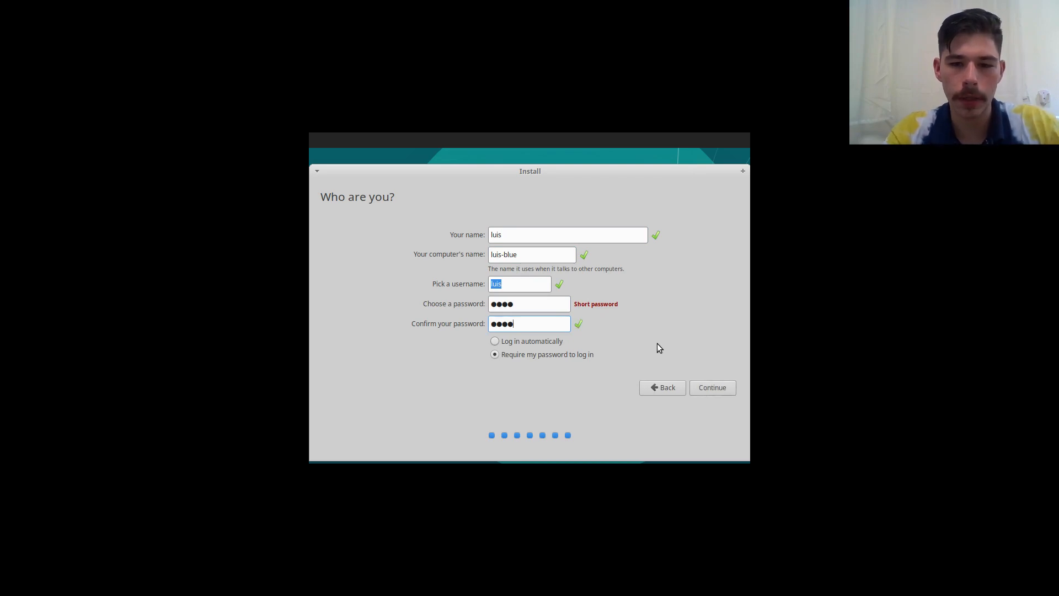
left_click(719, 390)
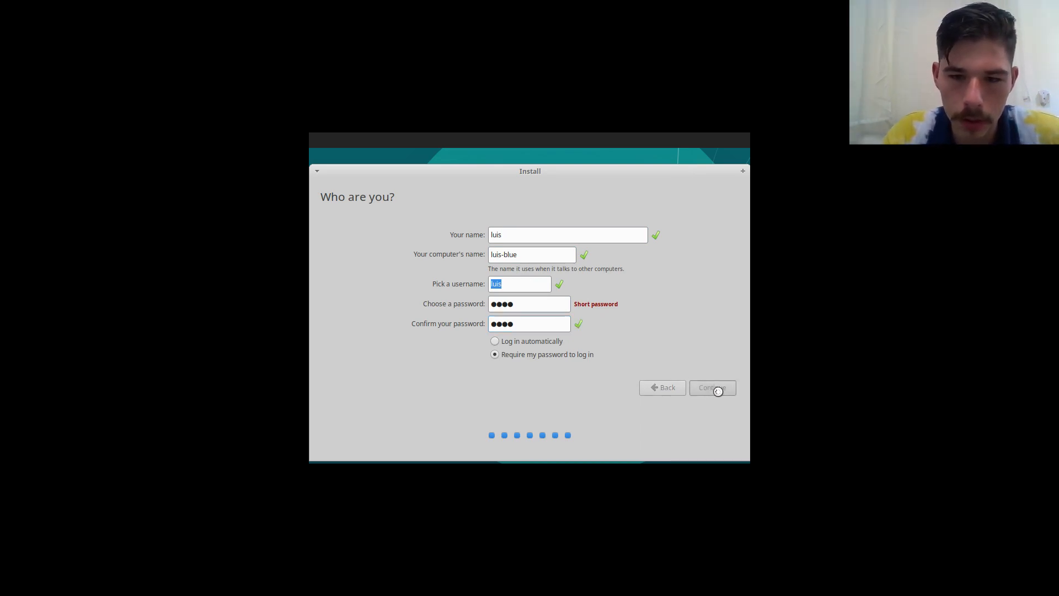